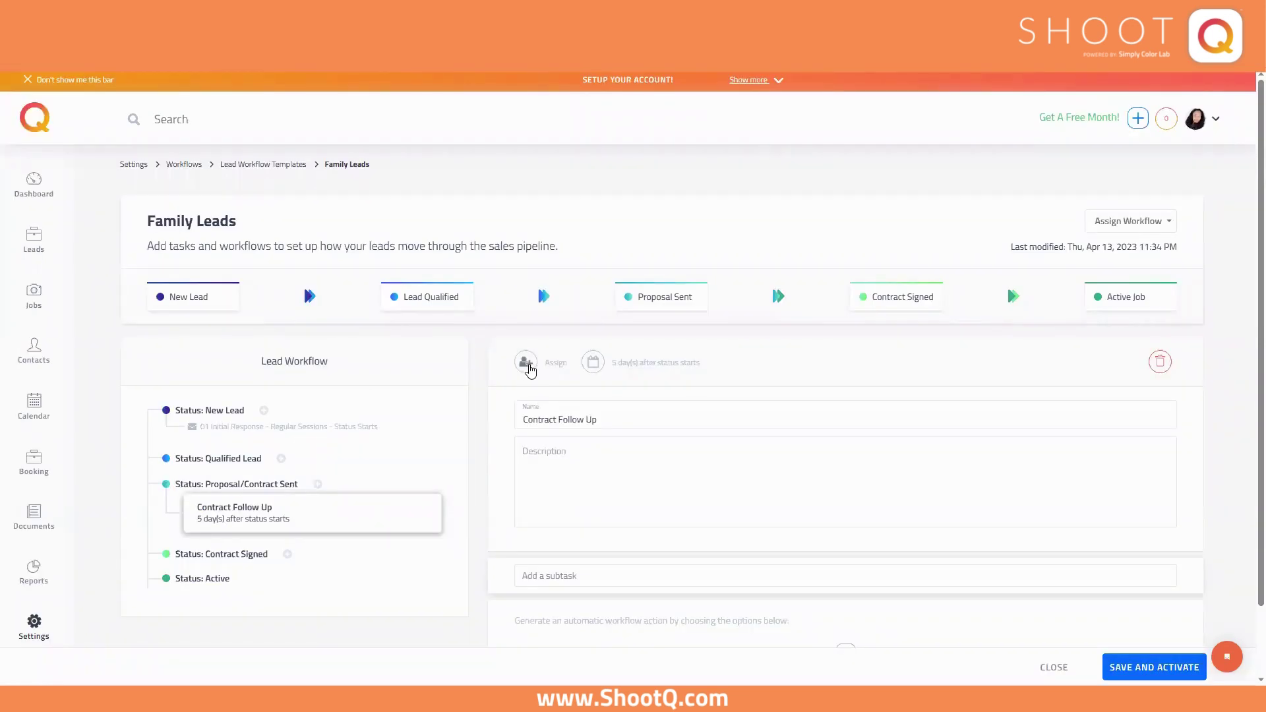
Step: Assign the second listed team member to the Contract Follow Up task in the Family Leads workflow
click(529, 362)
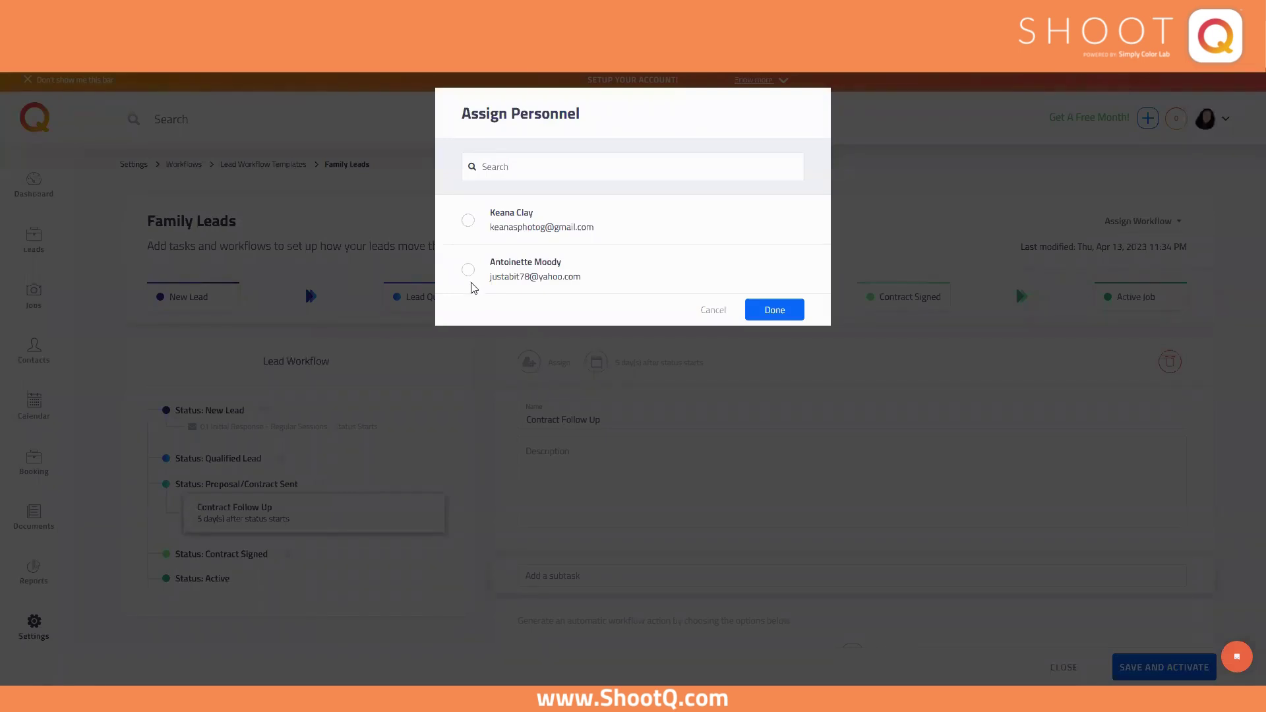
click(470, 271)
click(774, 308)
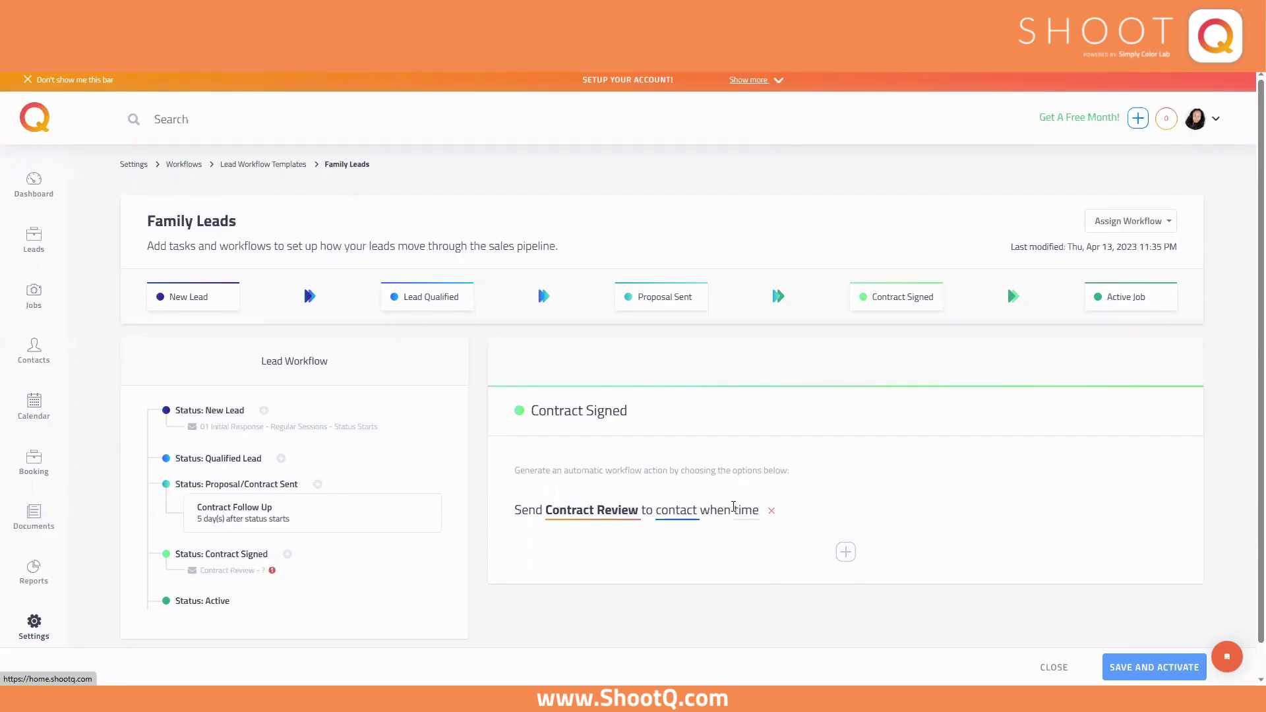
Step: Open the recipient choices for the Contract Review email in the Contract Signed status
click(691, 518)
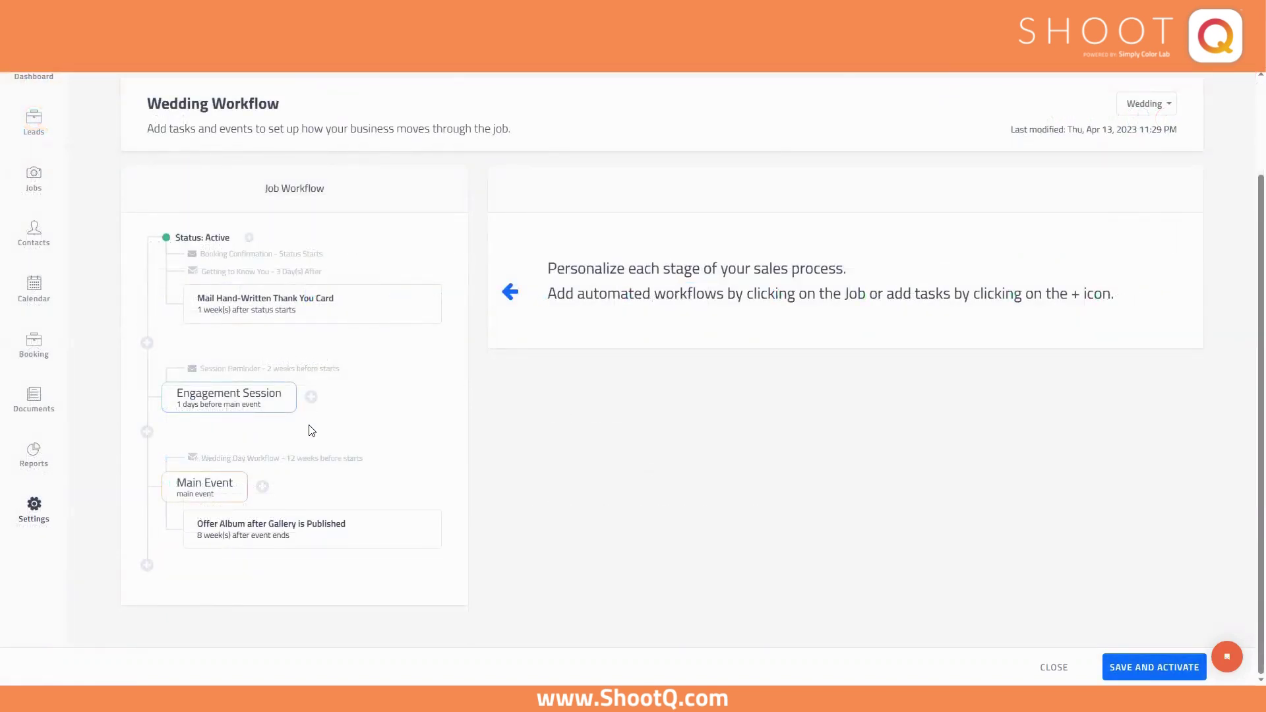
Step: Add an automated email action to the Main Event of the Wedding Workflow using the Happy Anniversary! template
click(210, 489)
scroll(824, 600, down, 2)
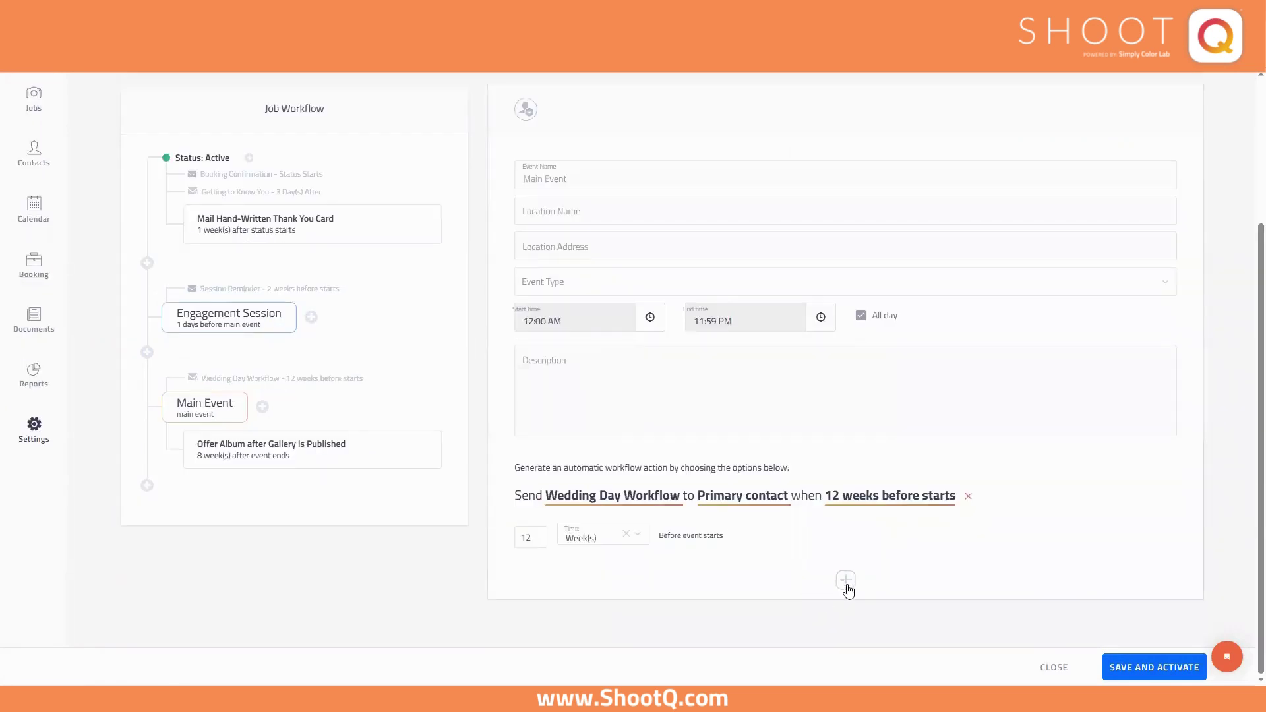
click(846, 581)
click(573, 567)
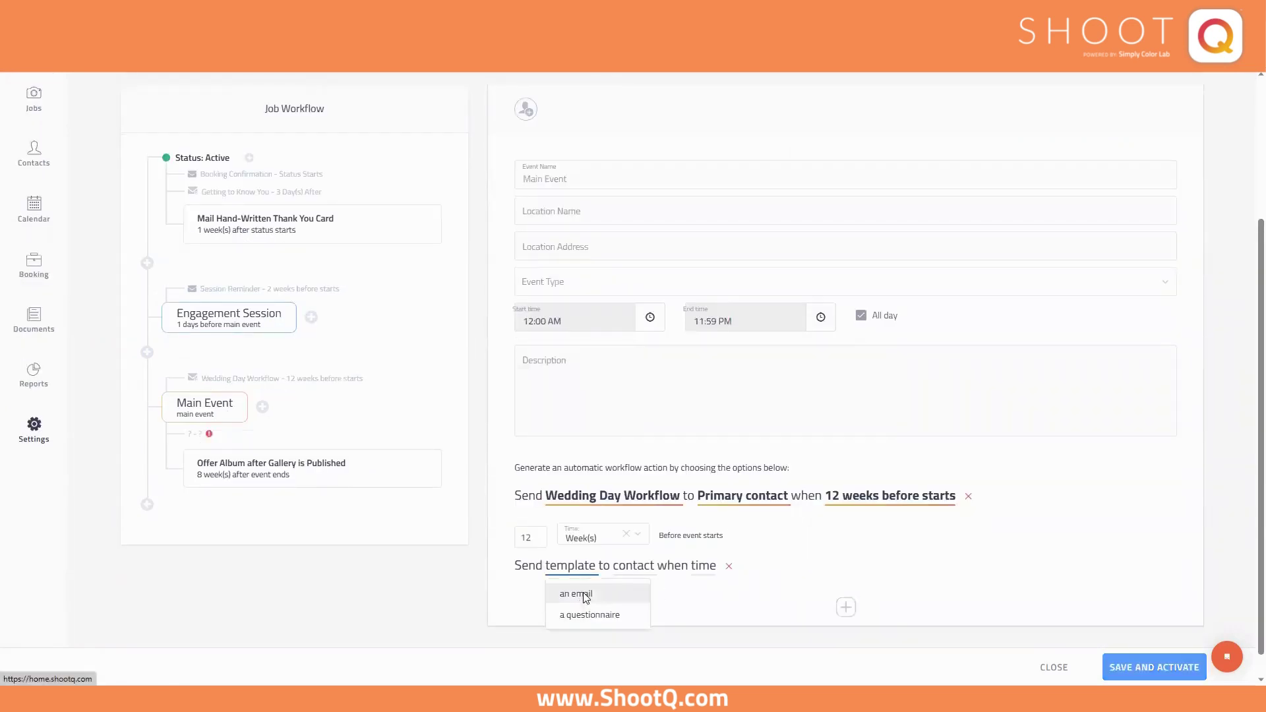
click(585, 595)
click(556, 175)
text(happ)
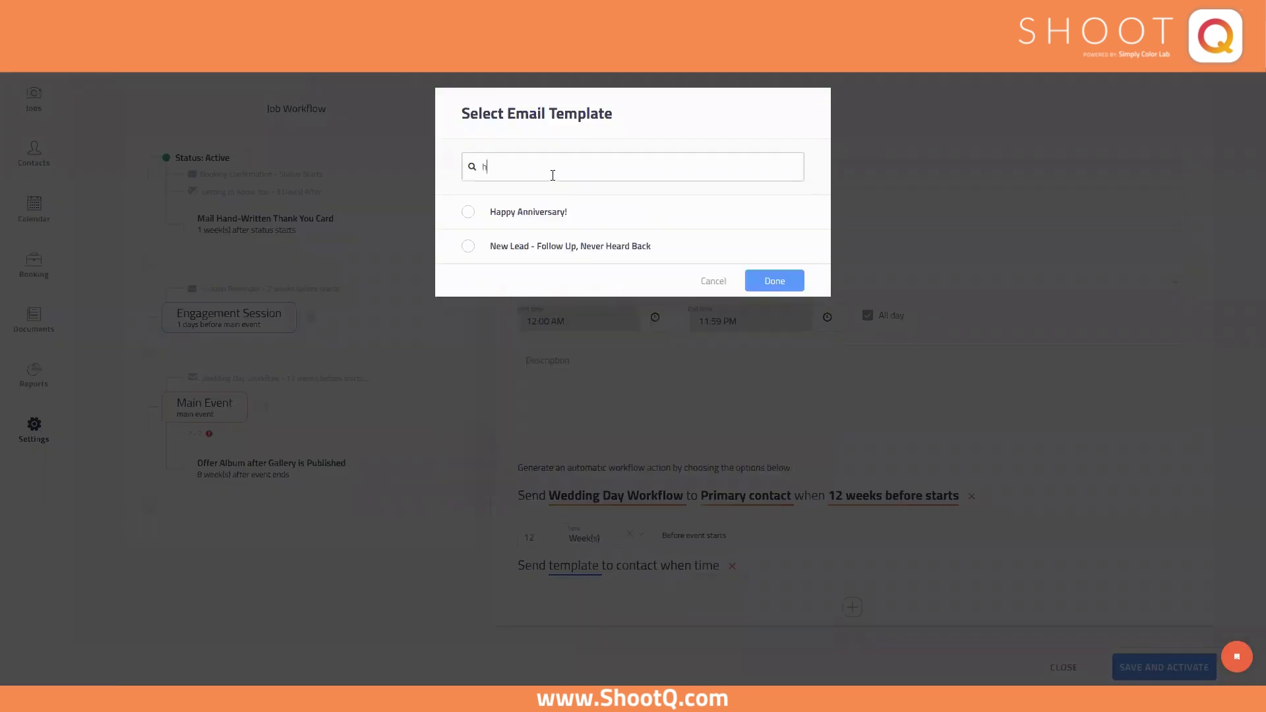
click(468, 212)
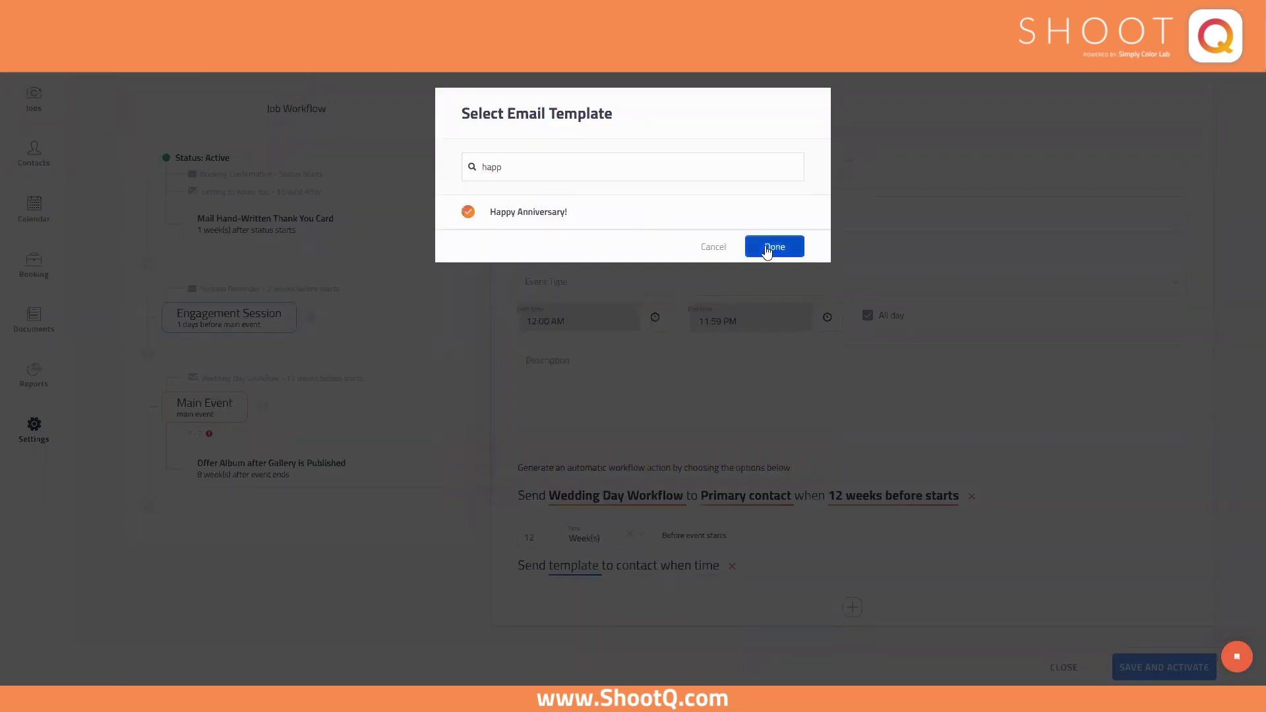
click(770, 247)
Step: Set the Happy Anniversary! email's recipients to the Bride and Groom job roles
click(706, 571)
scroll(725, 633, down, 1)
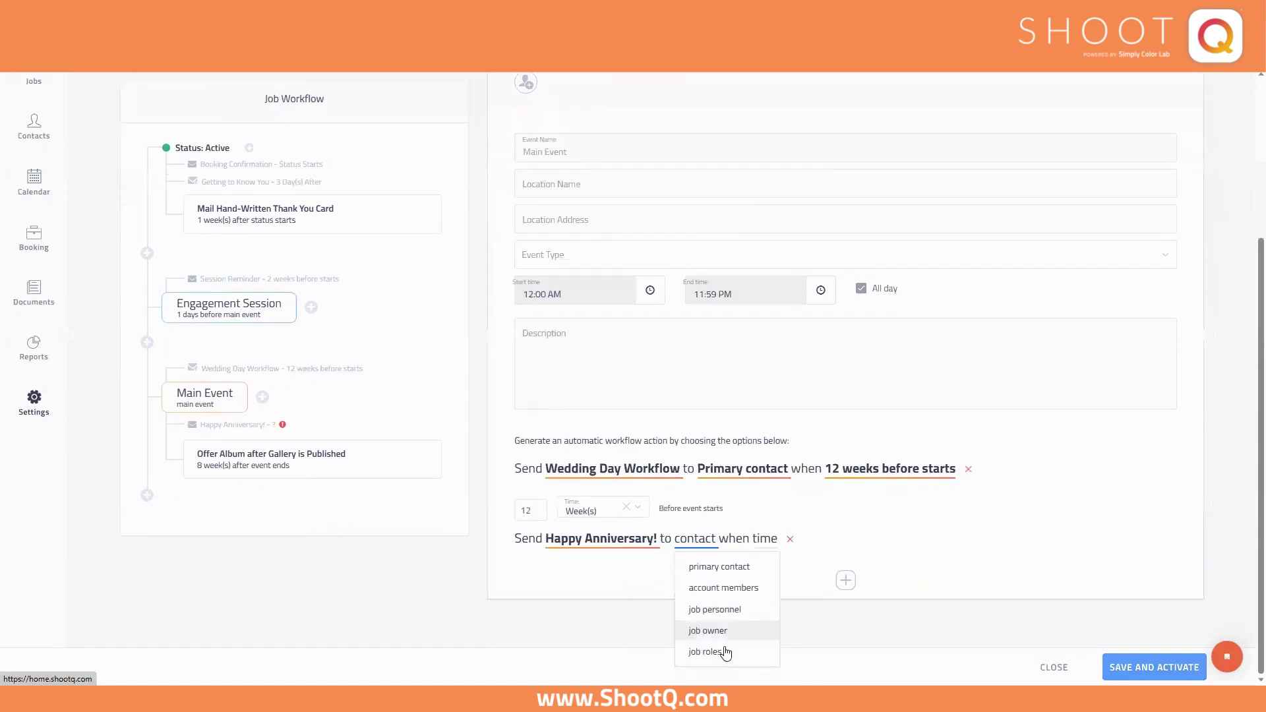
click(719, 651)
click(467, 210)
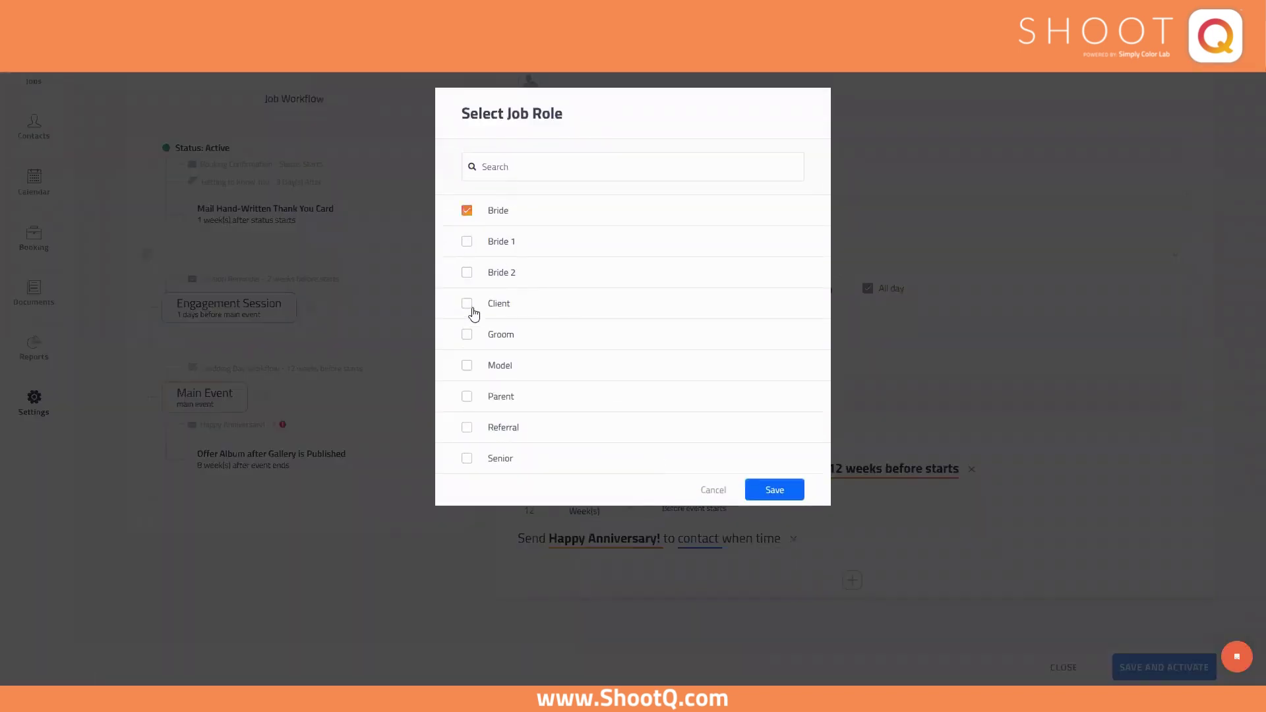
click(467, 334)
click(775, 489)
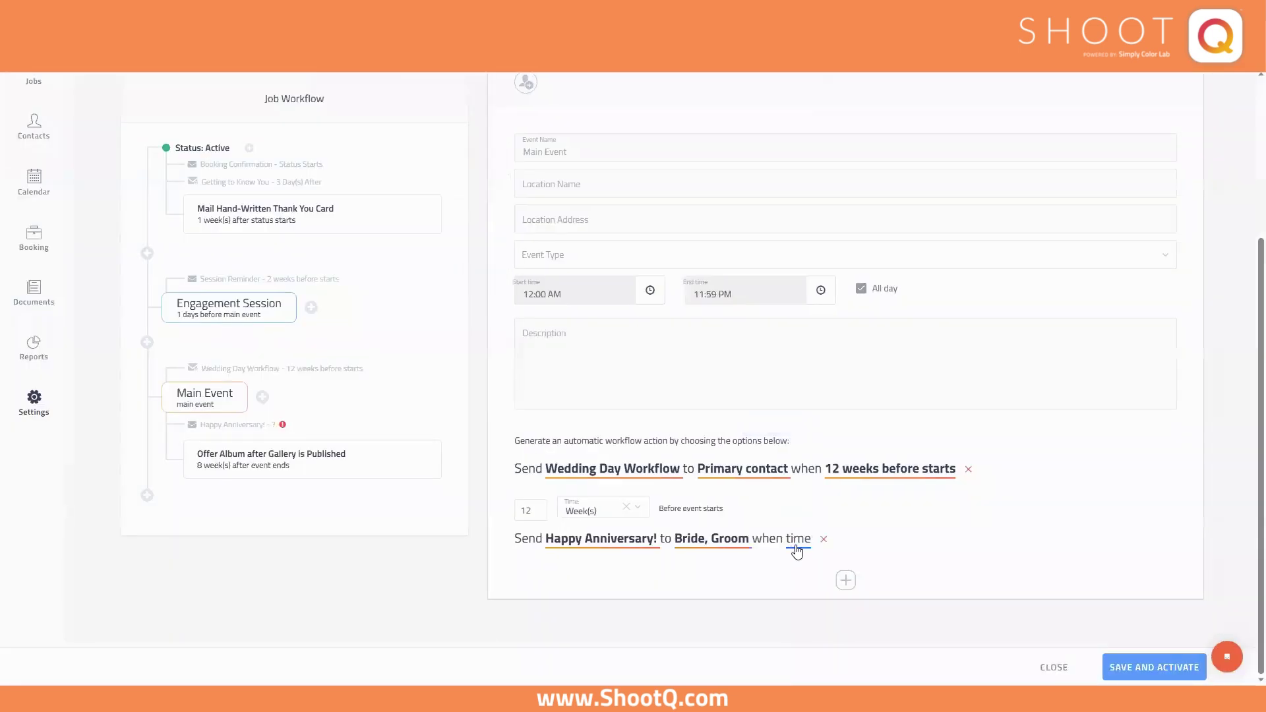
Step: Schedule the Happy Anniversary! email for 365 days after the event ends, and save and activate the workflow
click(798, 538)
click(812, 588)
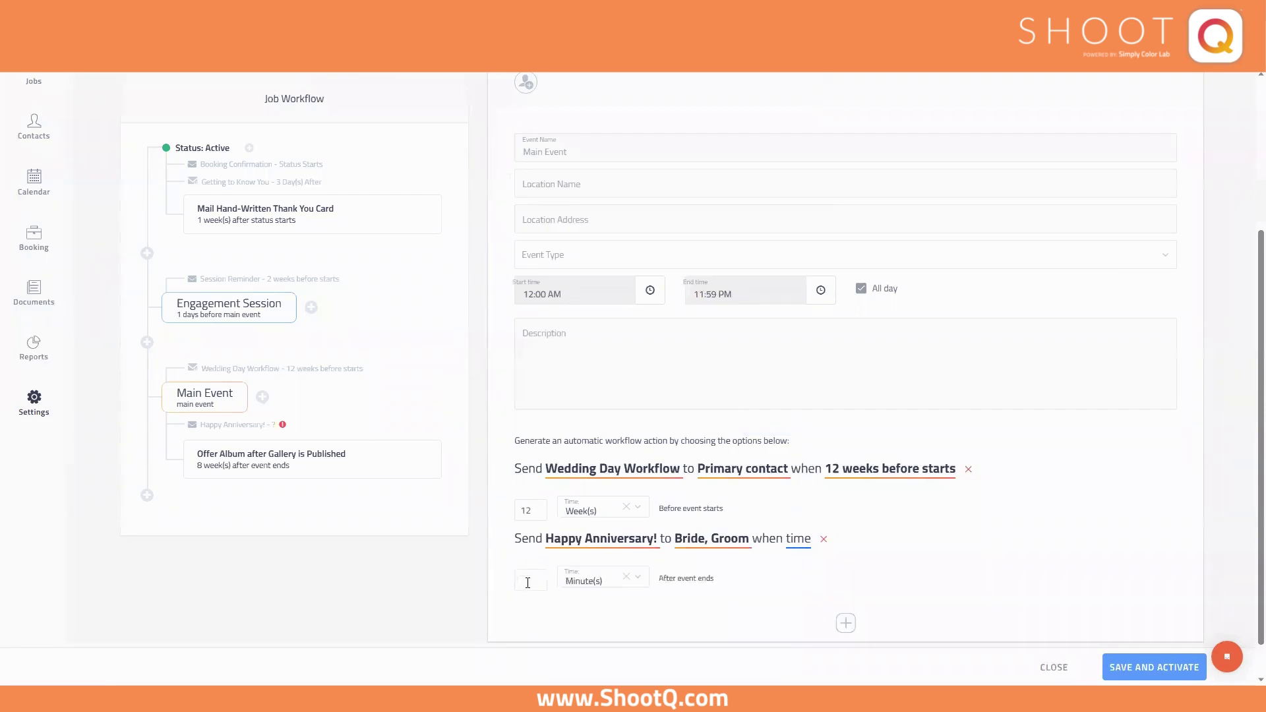
text(365)
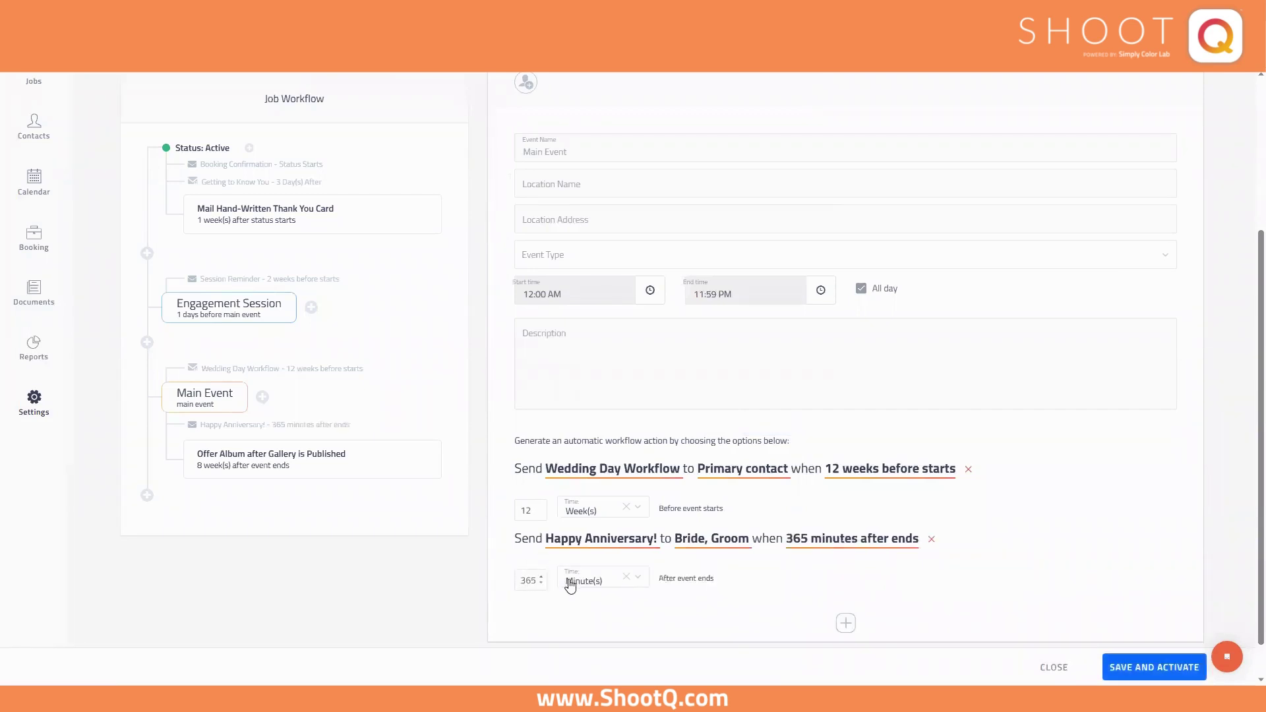
click(587, 593)
click(595, 650)
click(1141, 669)
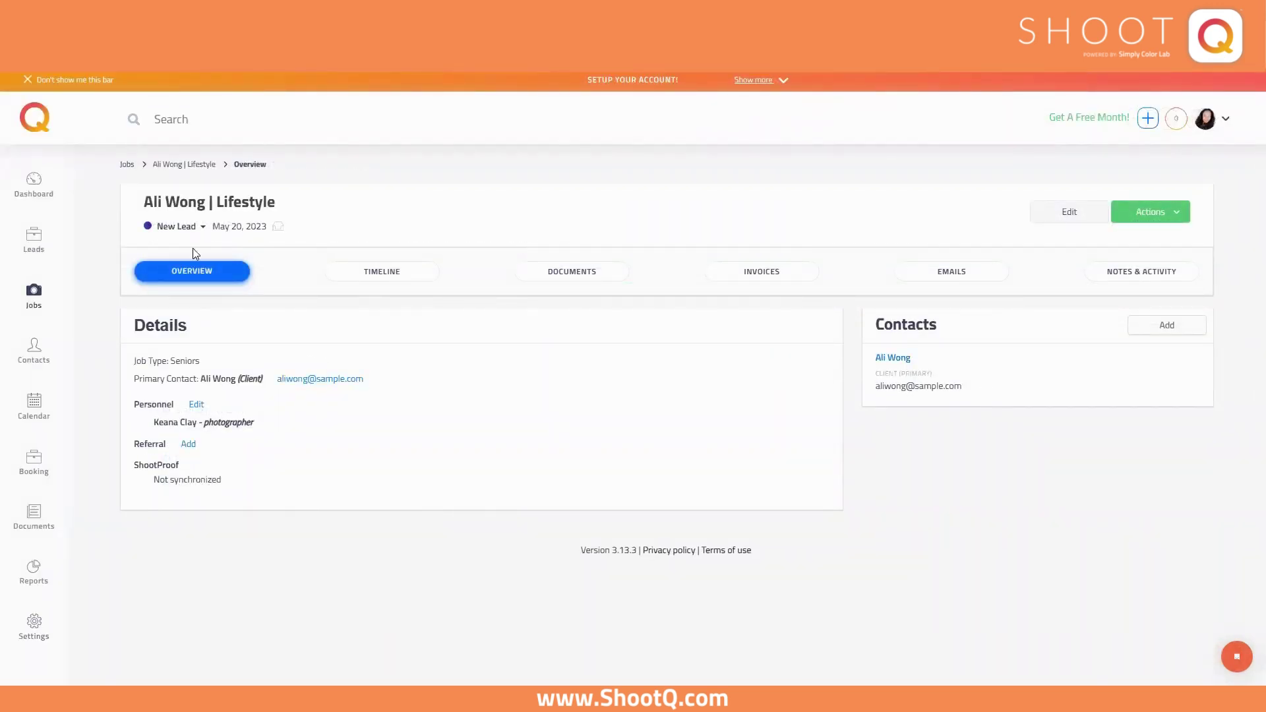
Step: Open the Lifestyle job's timeline and assign it the Senior Leads lead workflow
click(397, 276)
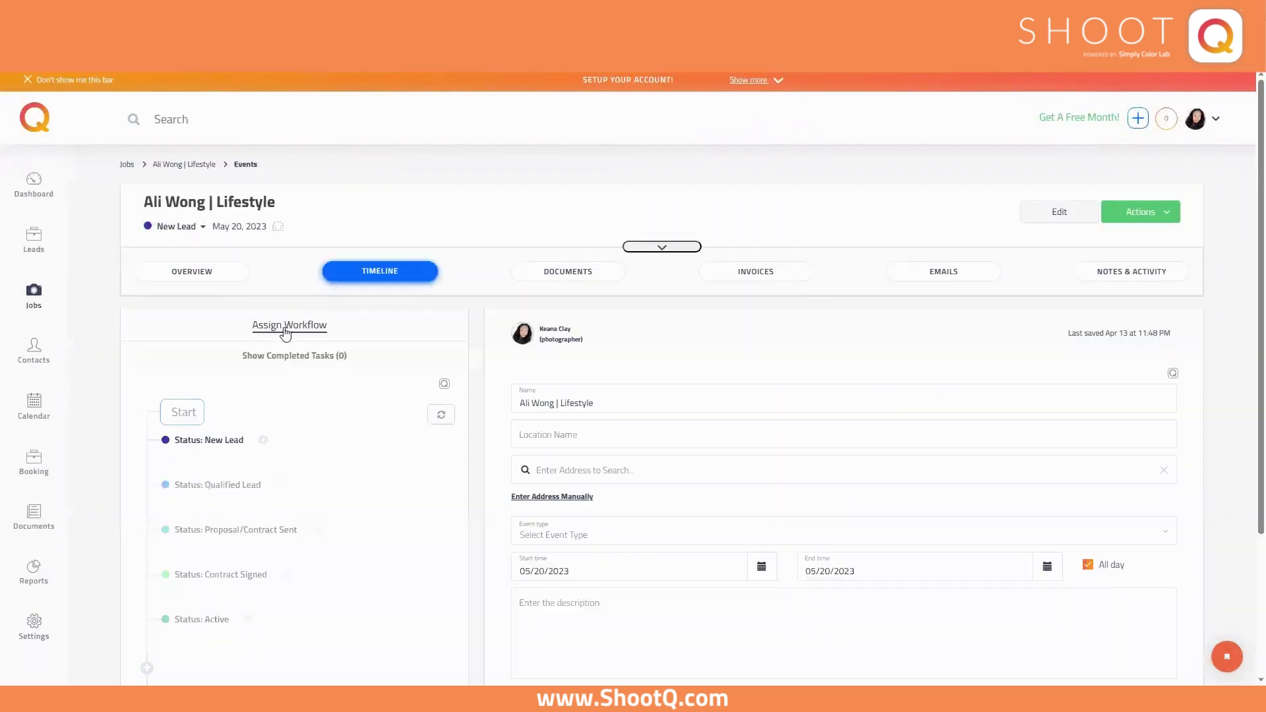
click(287, 330)
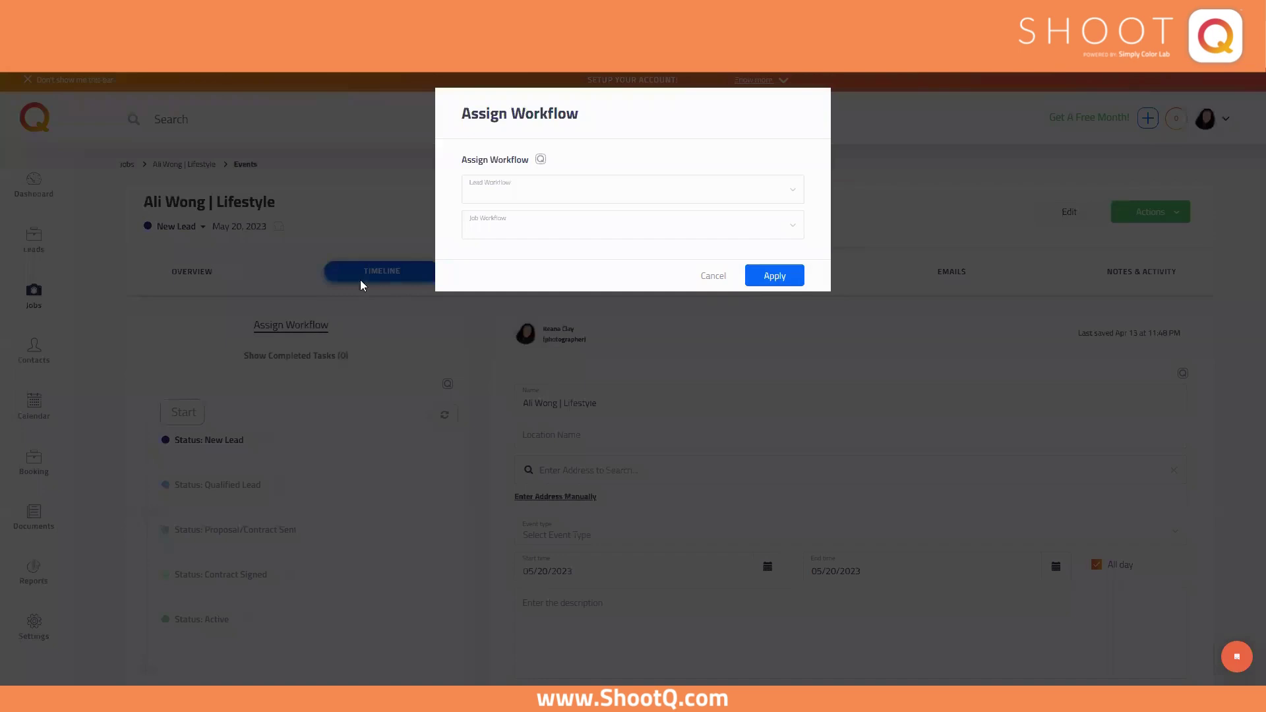
click(506, 196)
click(506, 243)
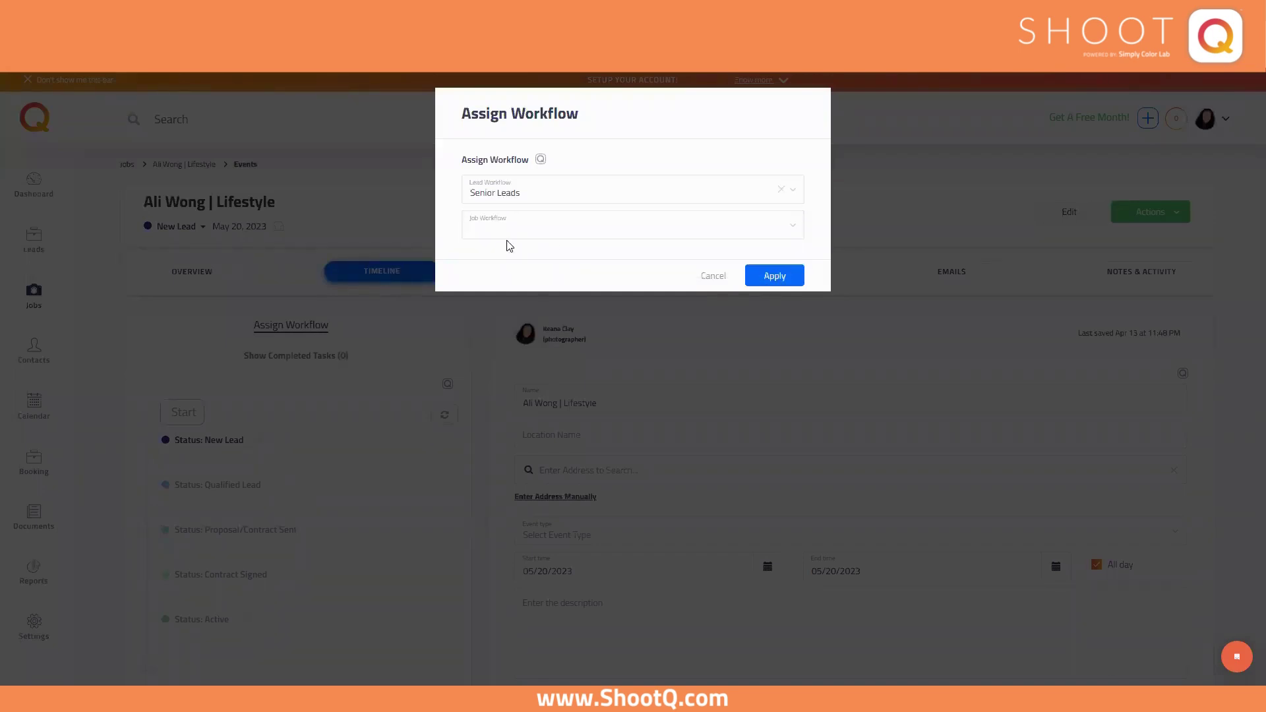
click(775, 276)
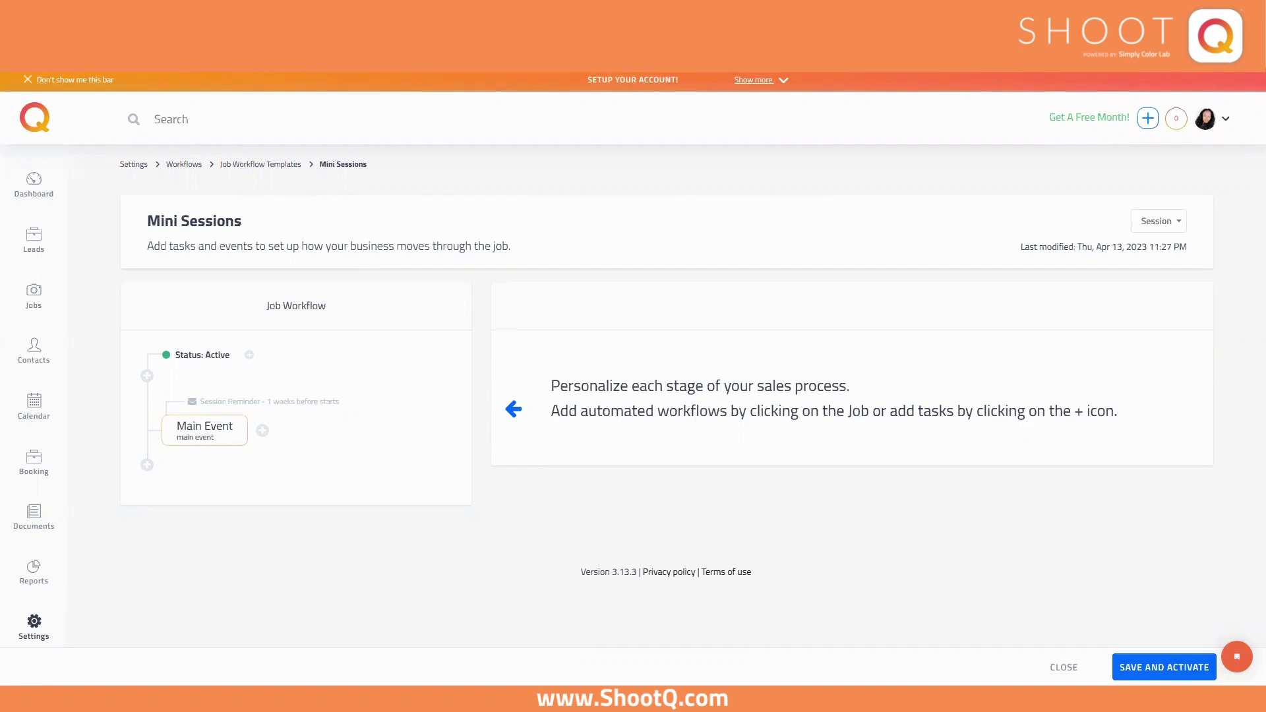
Step: Add an automated email action to the Active status of the Mini Sessions workflow using the Booking Confirmation template
click(207, 361)
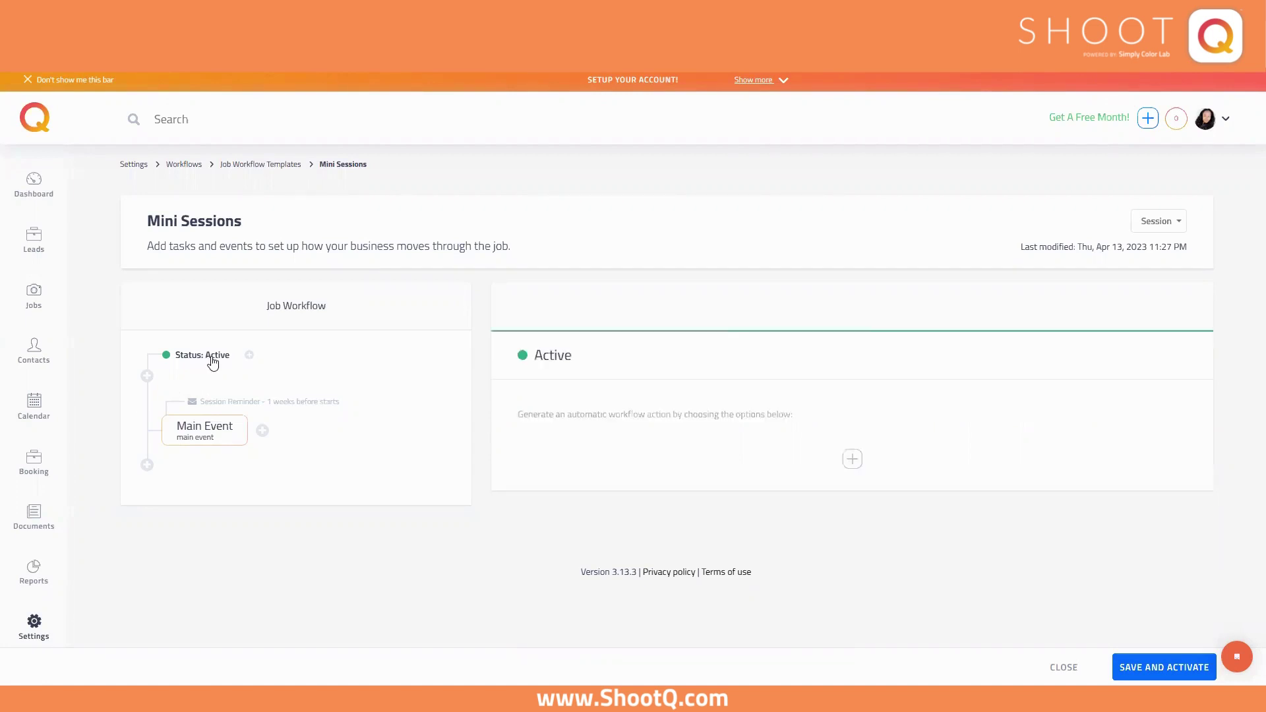
click(852, 456)
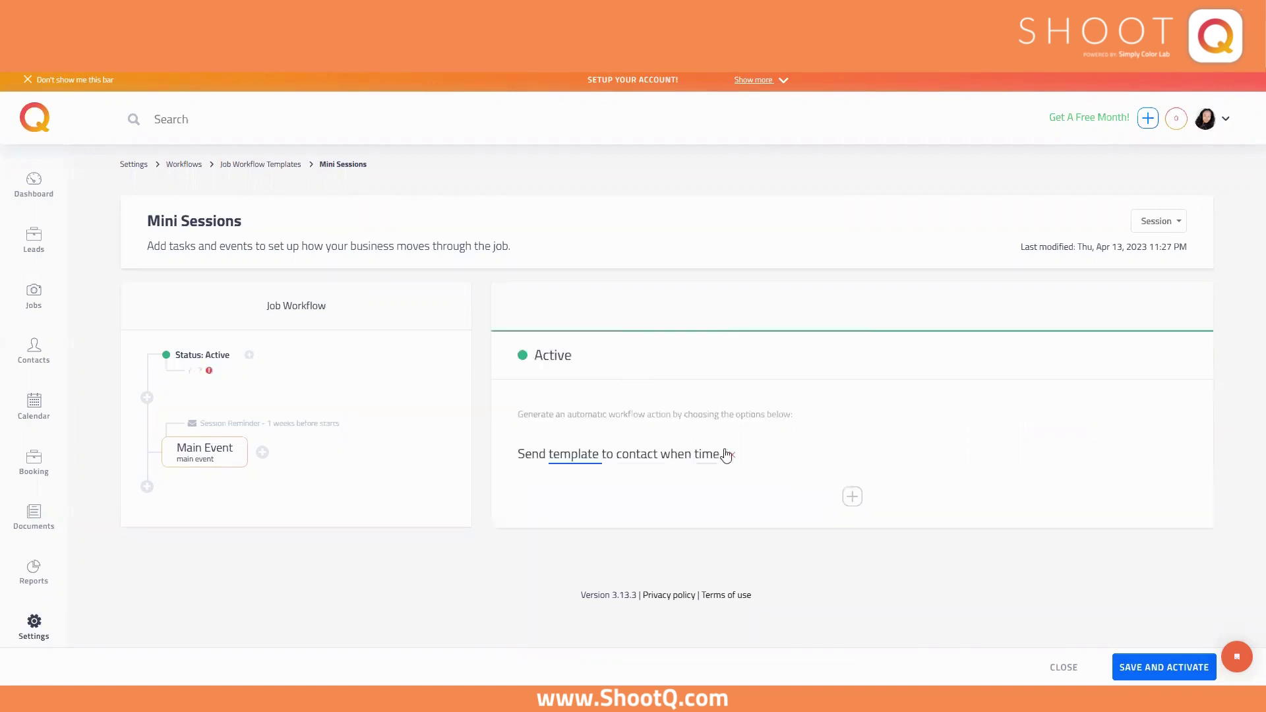
click(588, 464)
click(576, 503)
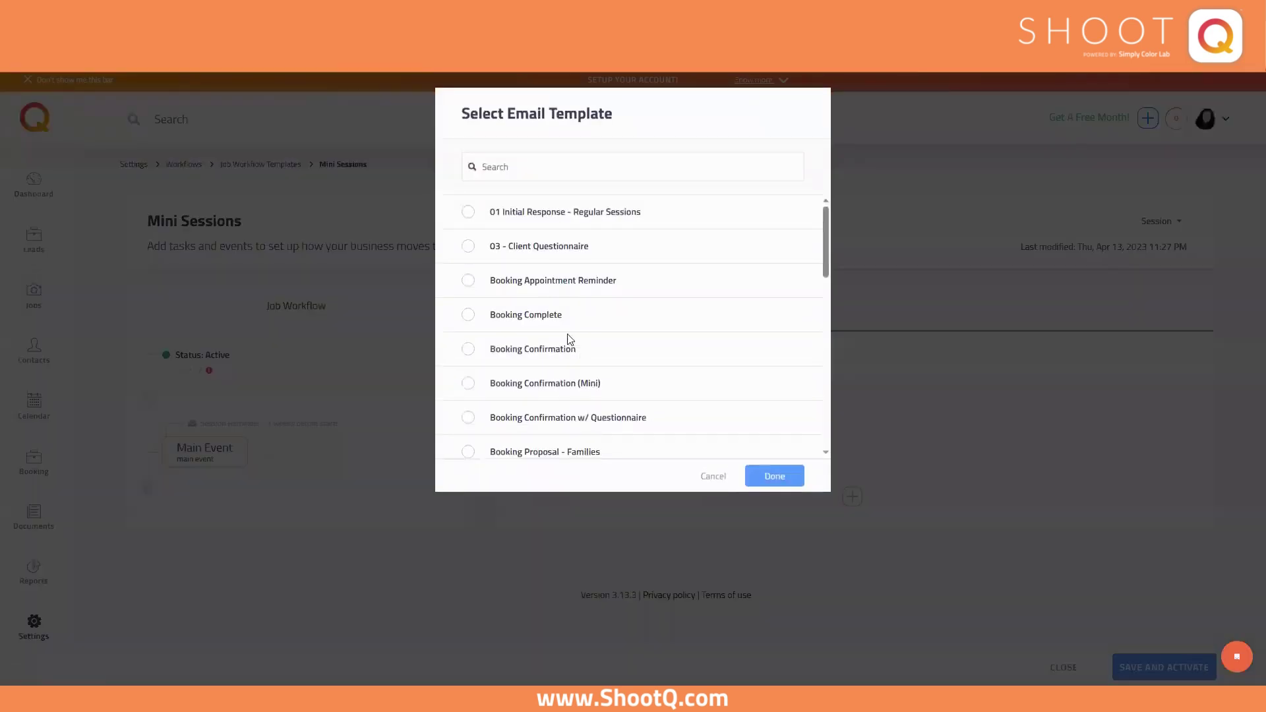
click(468, 349)
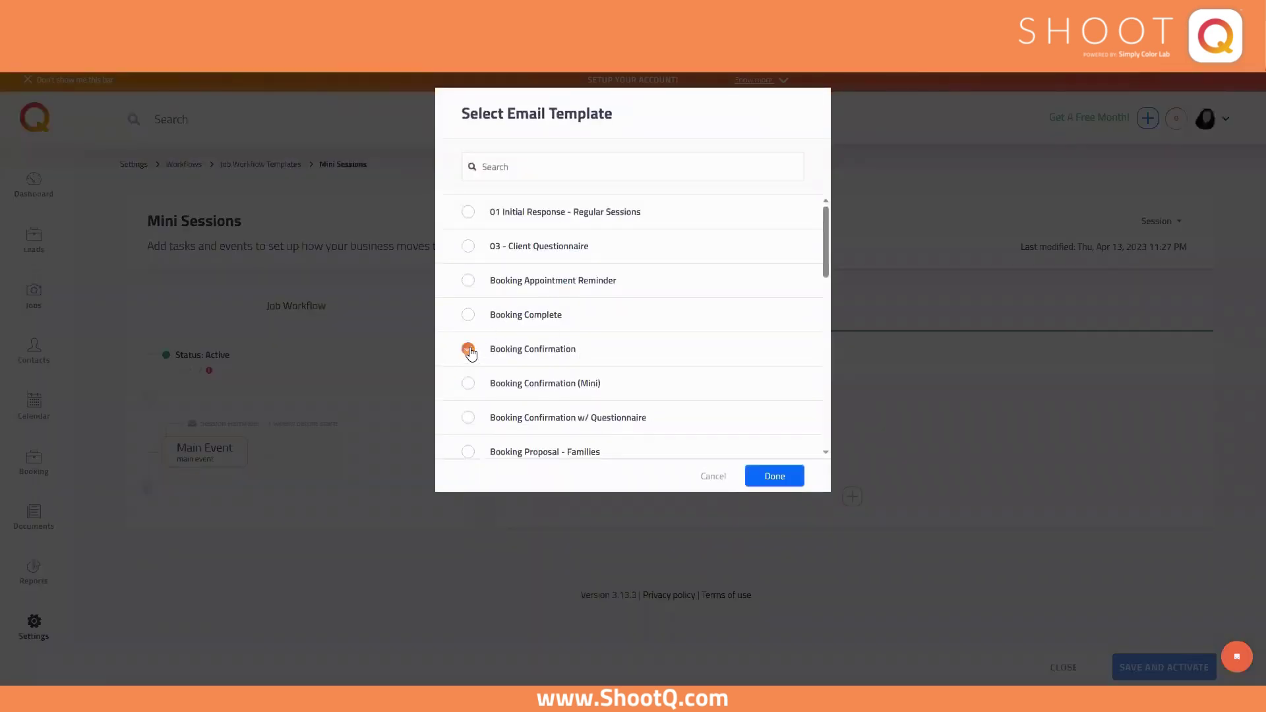
click(772, 476)
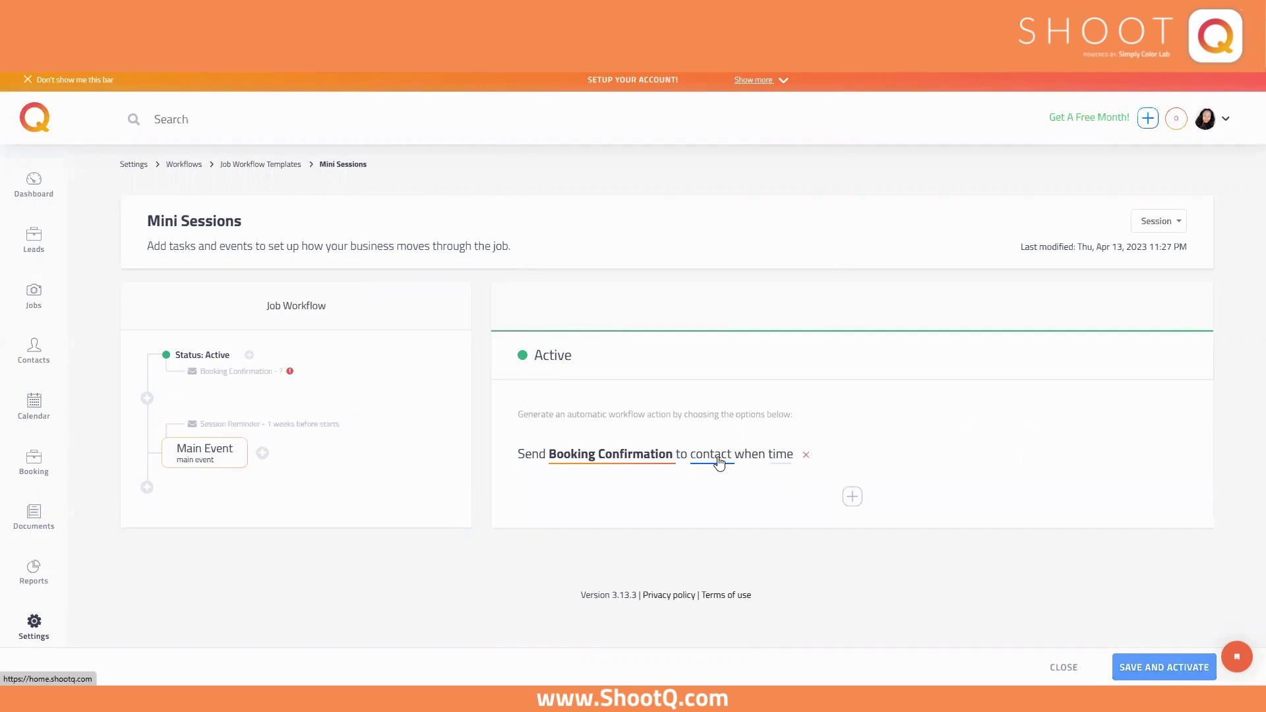
Step: Set the Booking Confirmation email to go to the primary contact when the status starts
click(719, 463)
click(727, 482)
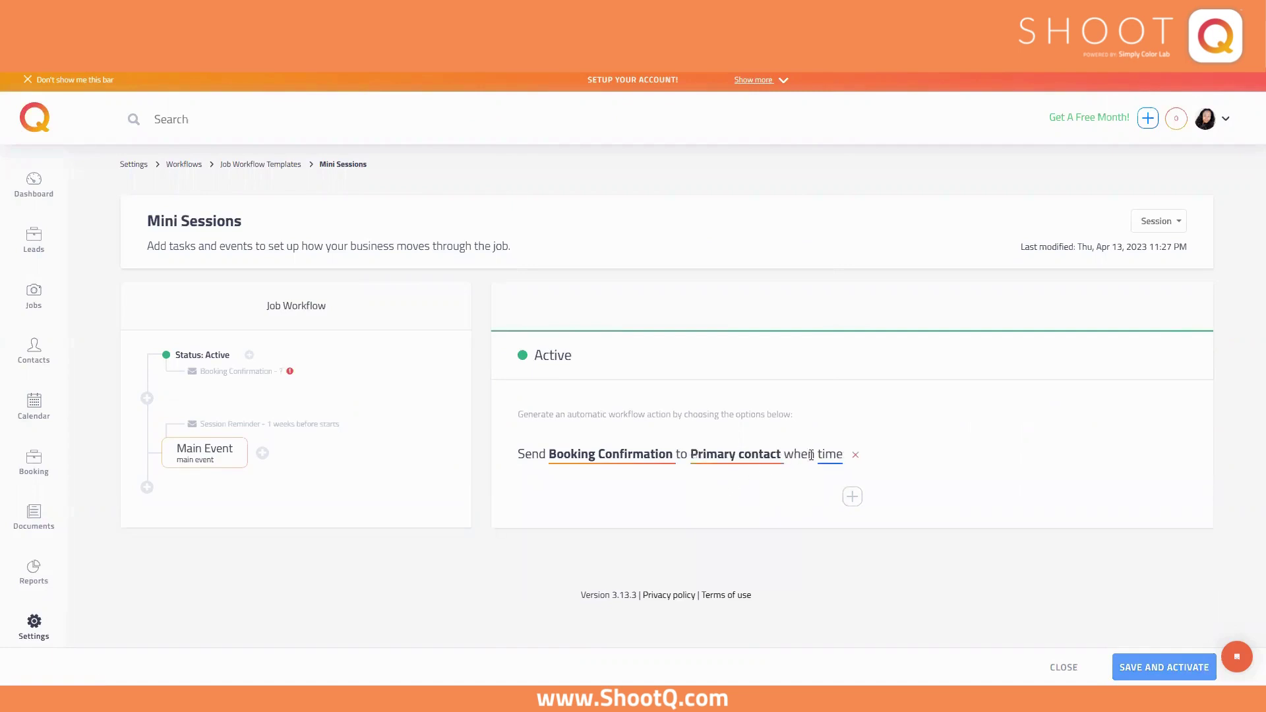
click(832, 460)
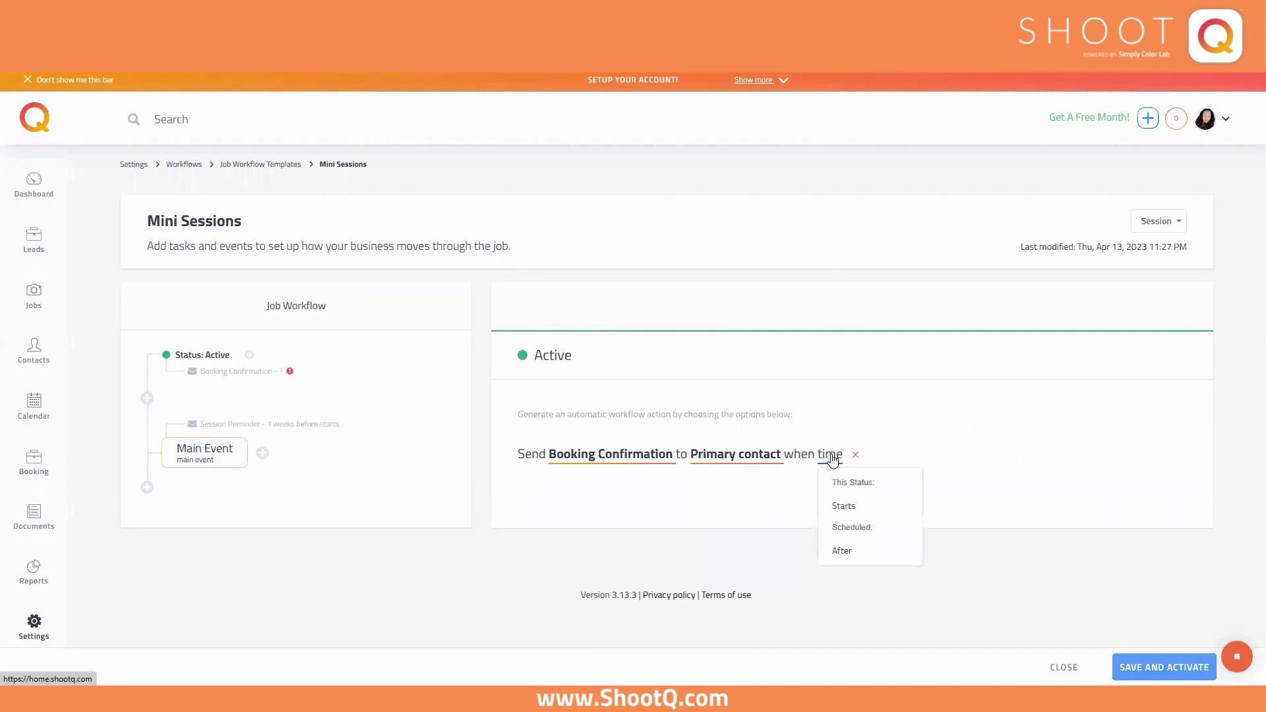
click(848, 507)
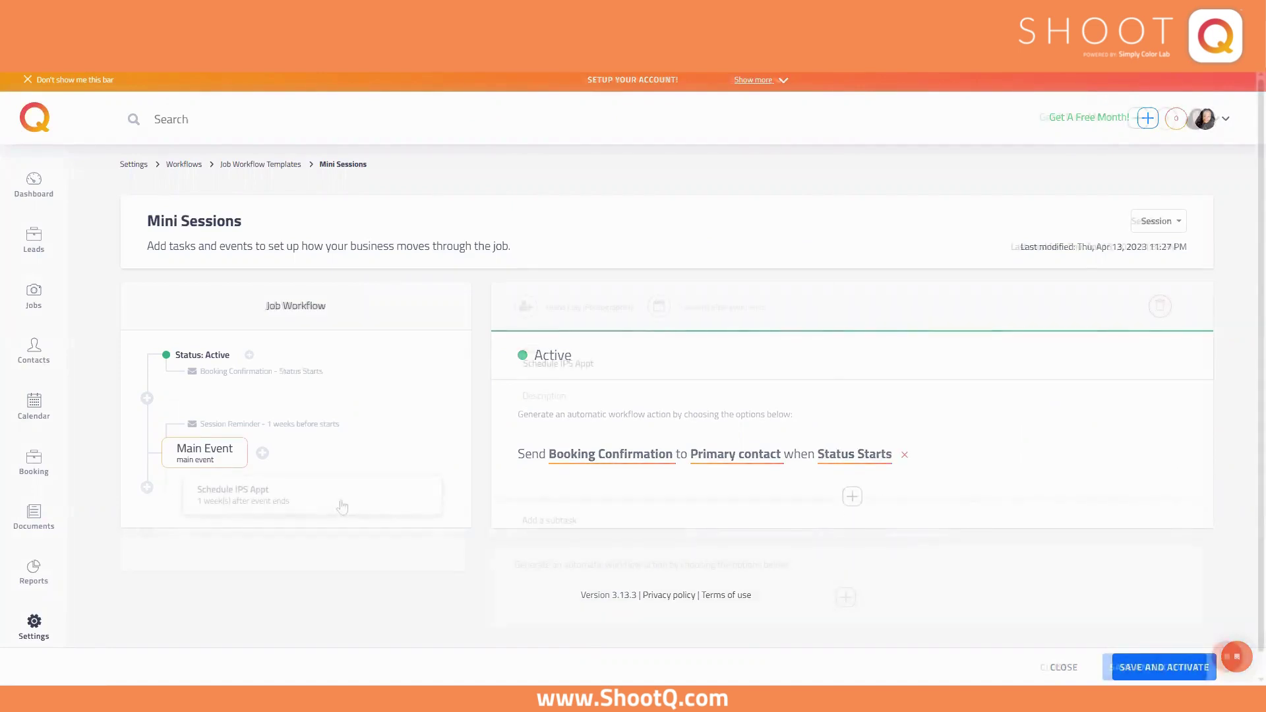
Step: Add an automated email action to the Schedule IPS Appt task using the Client Site template
click(339, 507)
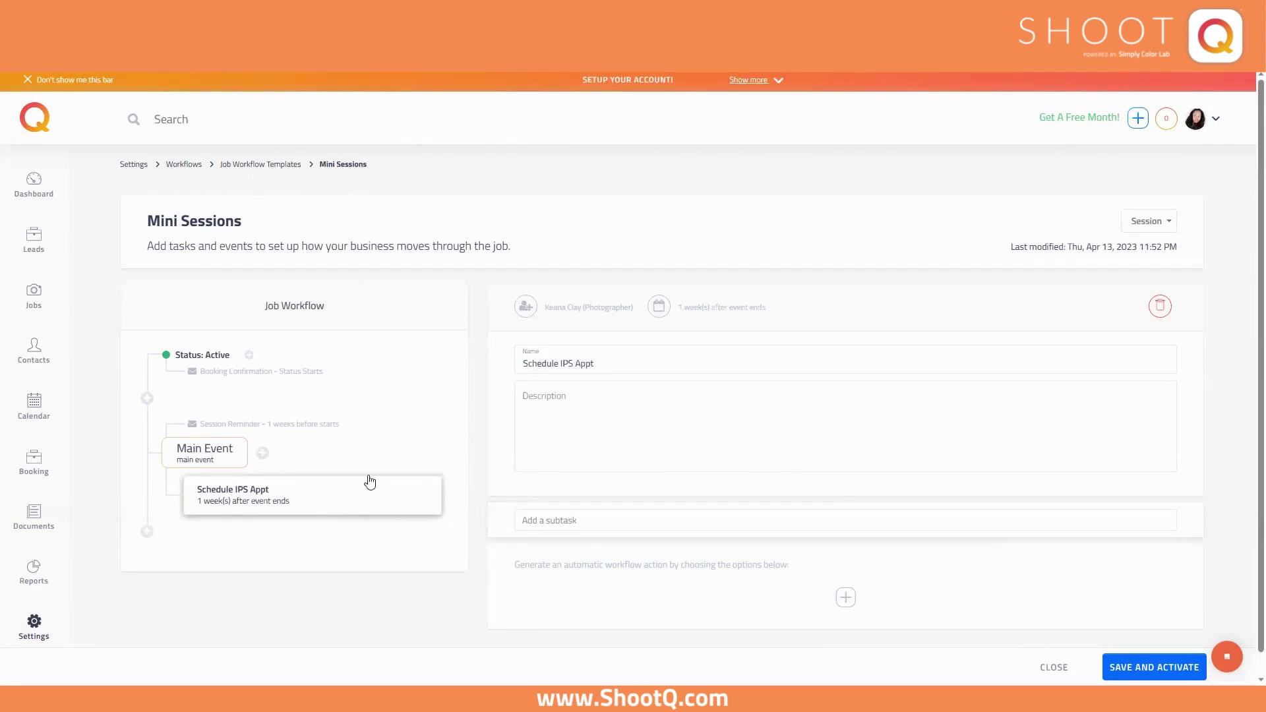
scroll(471, 432, down, 1)
click(849, 581)
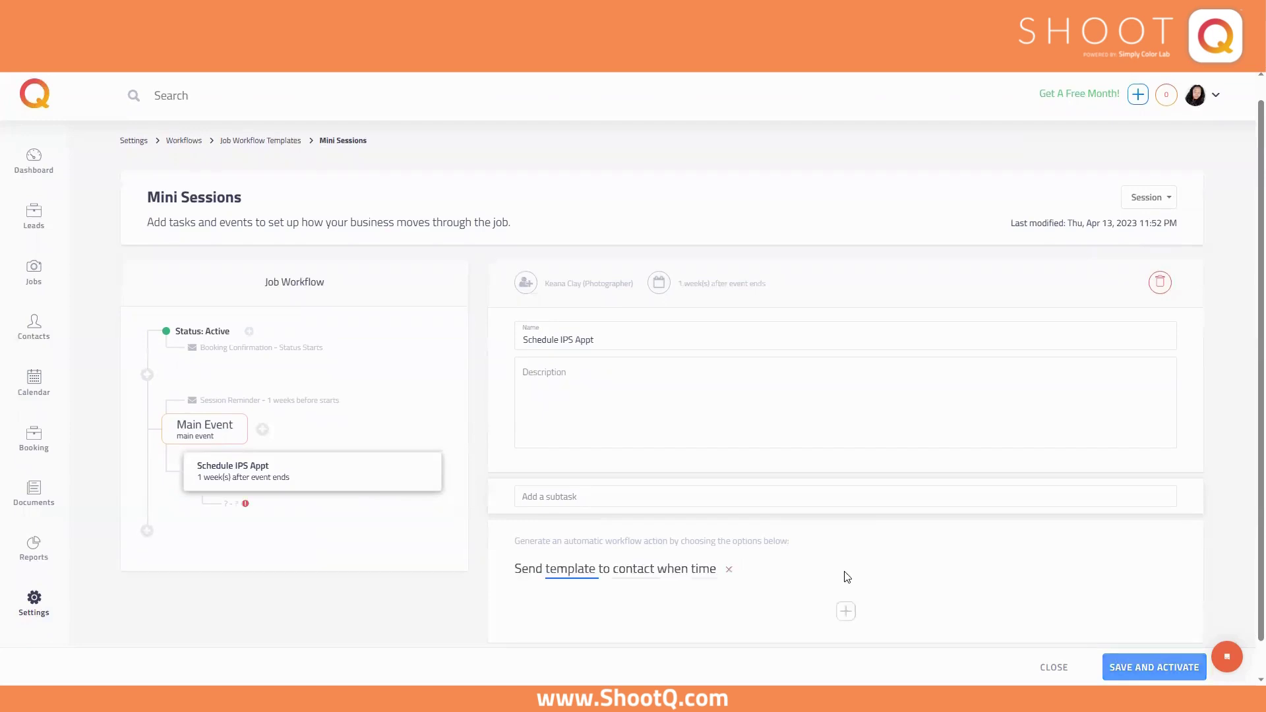
click(568, 570)
click(576, 597)
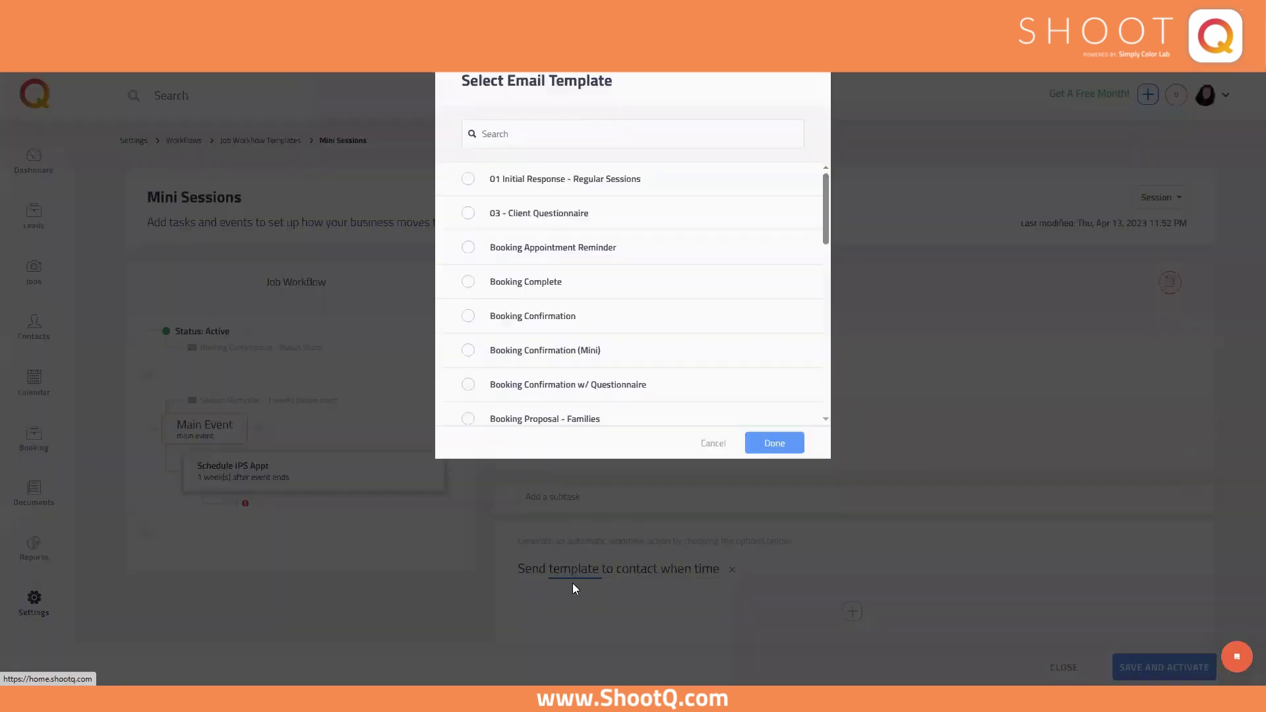
scroll(518, 232, down, 4)
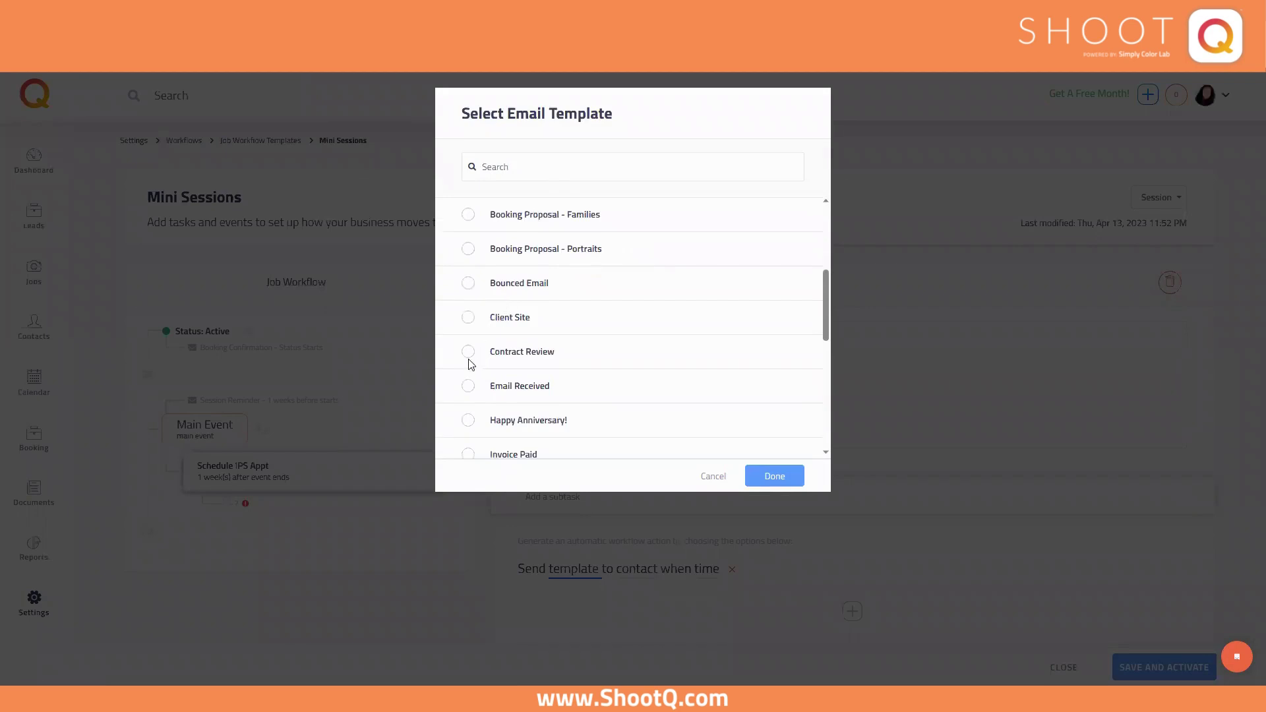
click(468, 317)
click(765, 480)
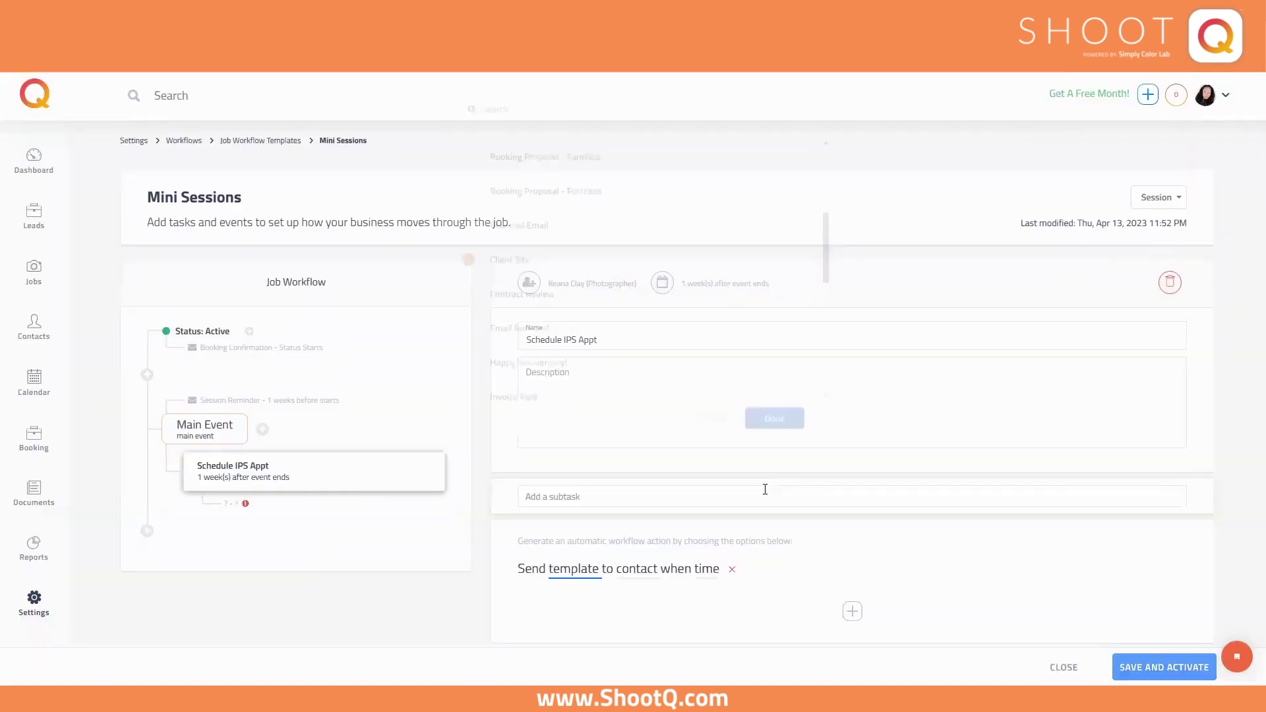
Step: Set the Client Site email to go to the primary contact when the Schedule IPS Appt task is completed
click(656, 575)
click(659, 599)
click(755, 579)
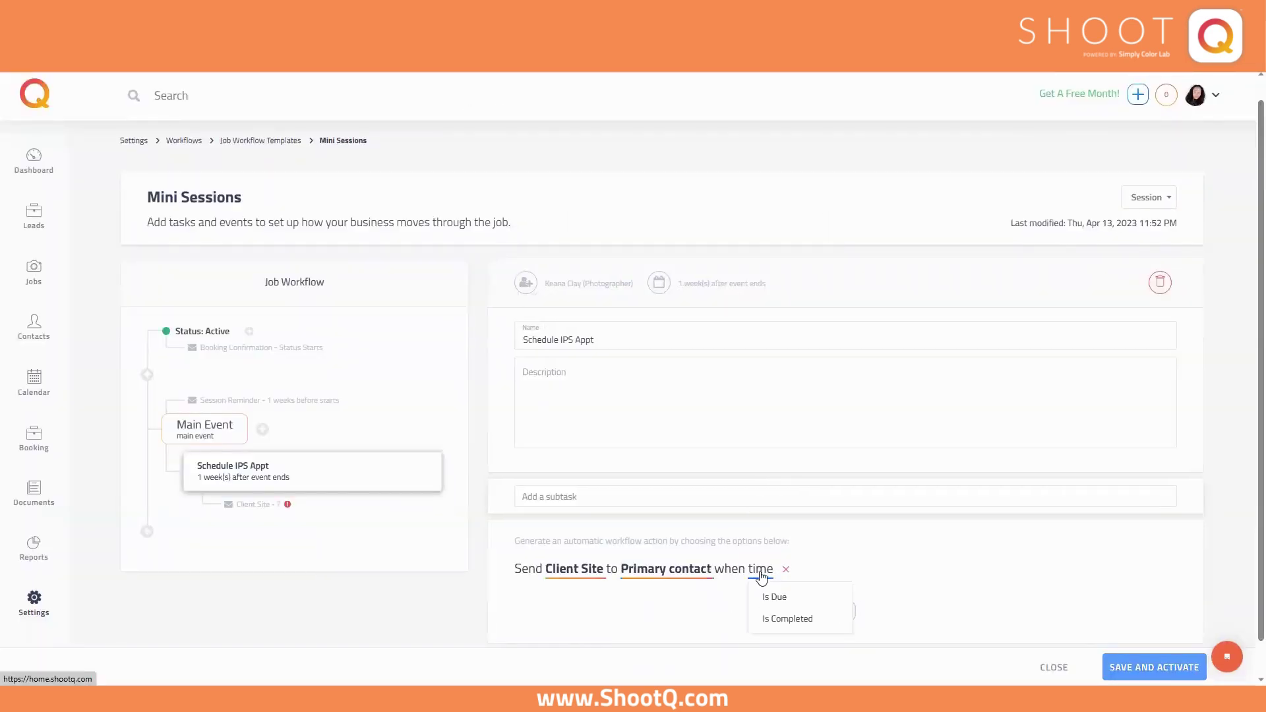
click(783, 624)
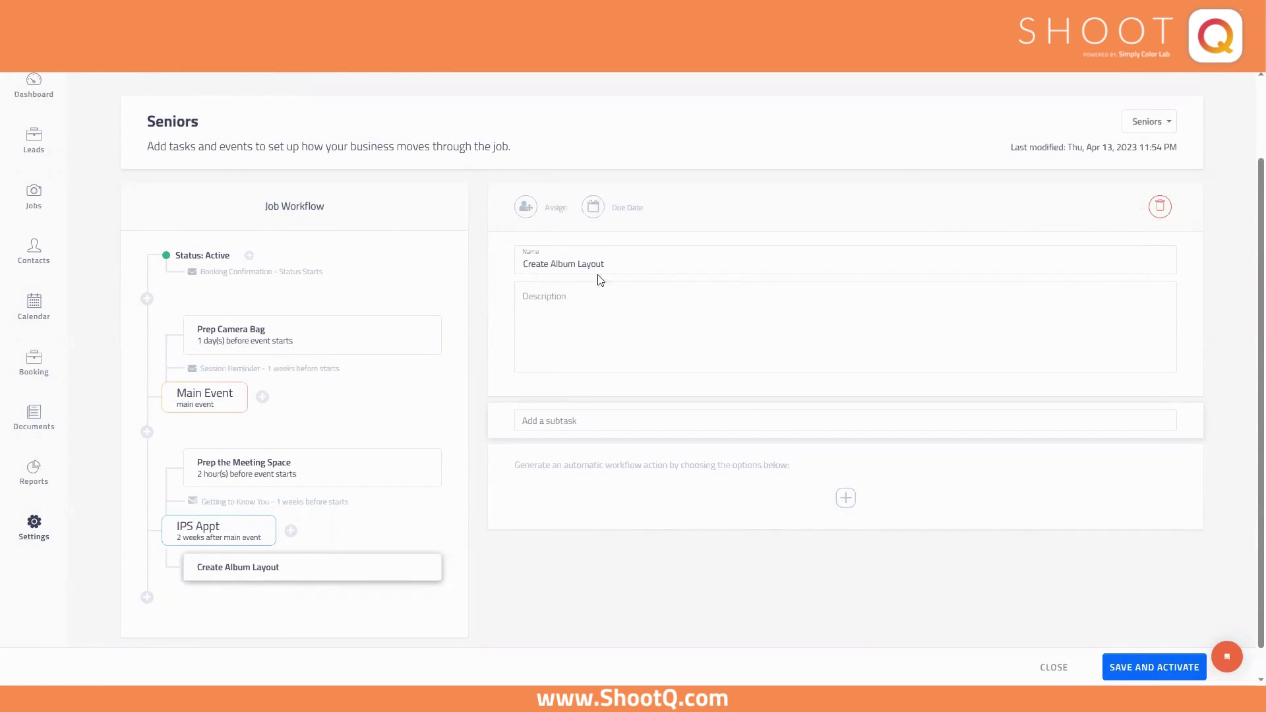
Step: Assign the videographer to the Create Album Layout task in the Seniors workflow
click(526, 208)
click(468, 269)
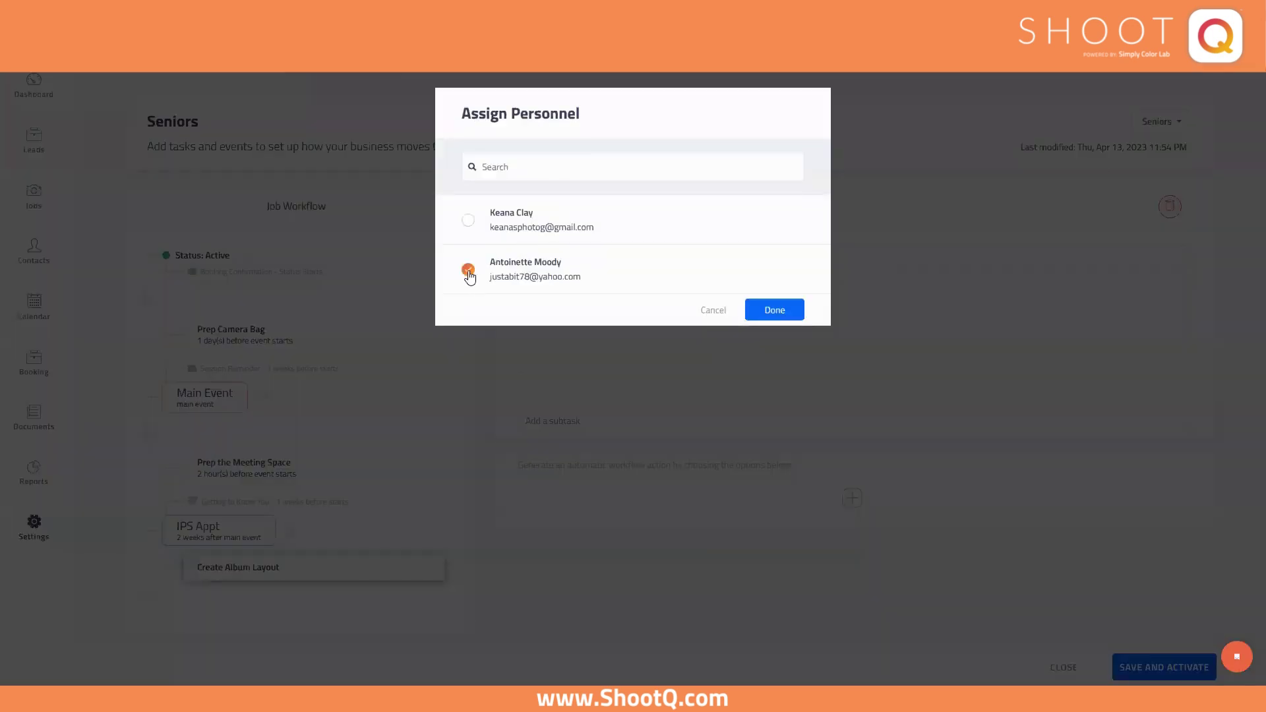
click(772, 311)
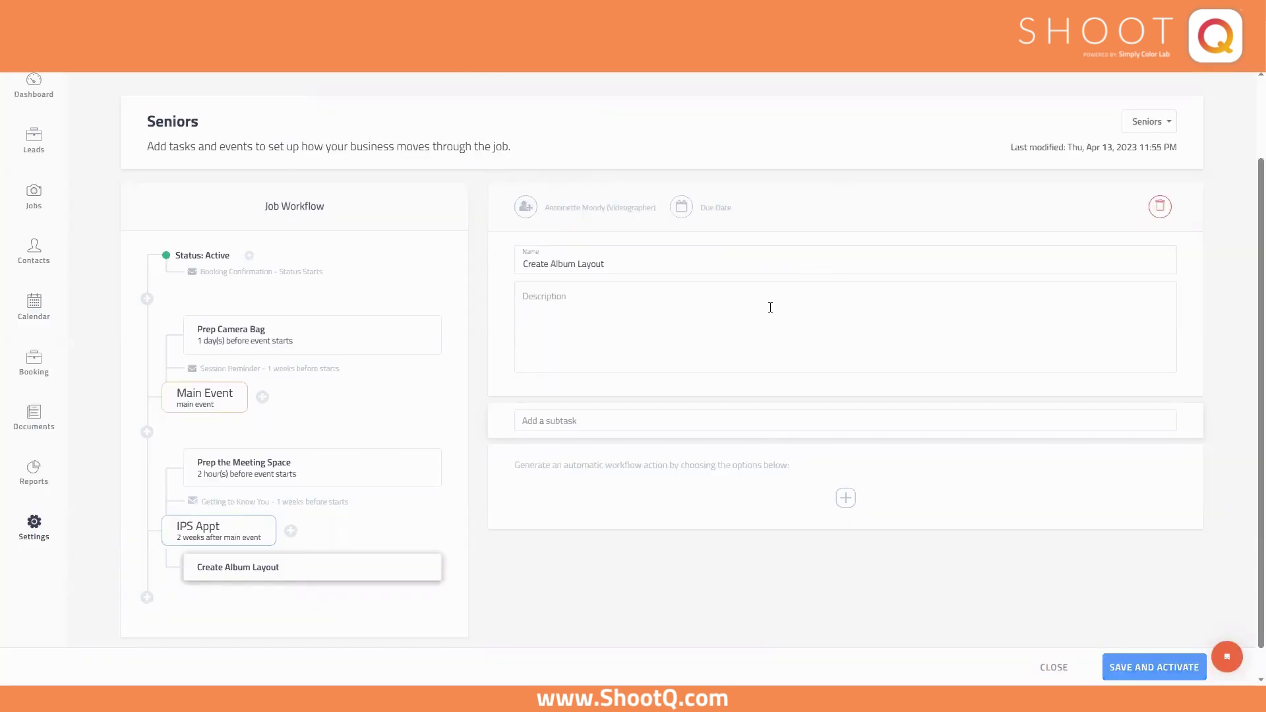
Step: Set the Create Album Layout task's due date to 1 week after the event and save it
click(683, 210)
click(644, 248)
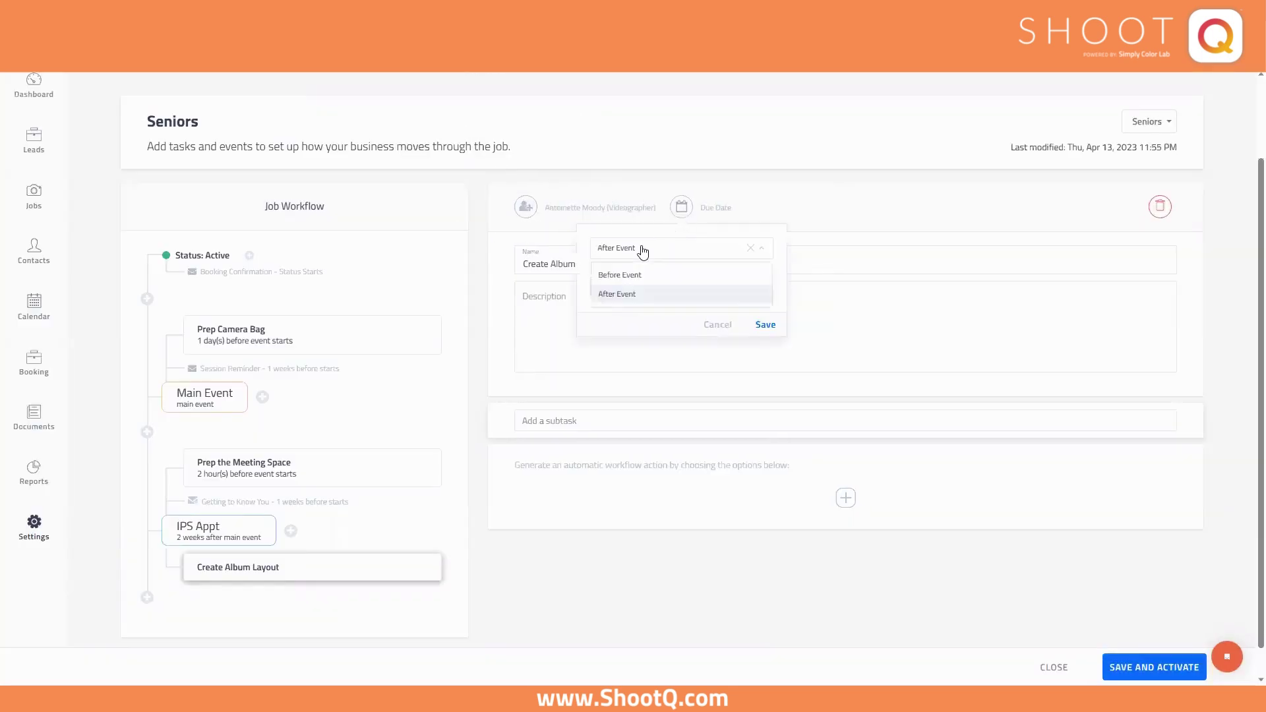
click(632, 291)
click(610, 290)
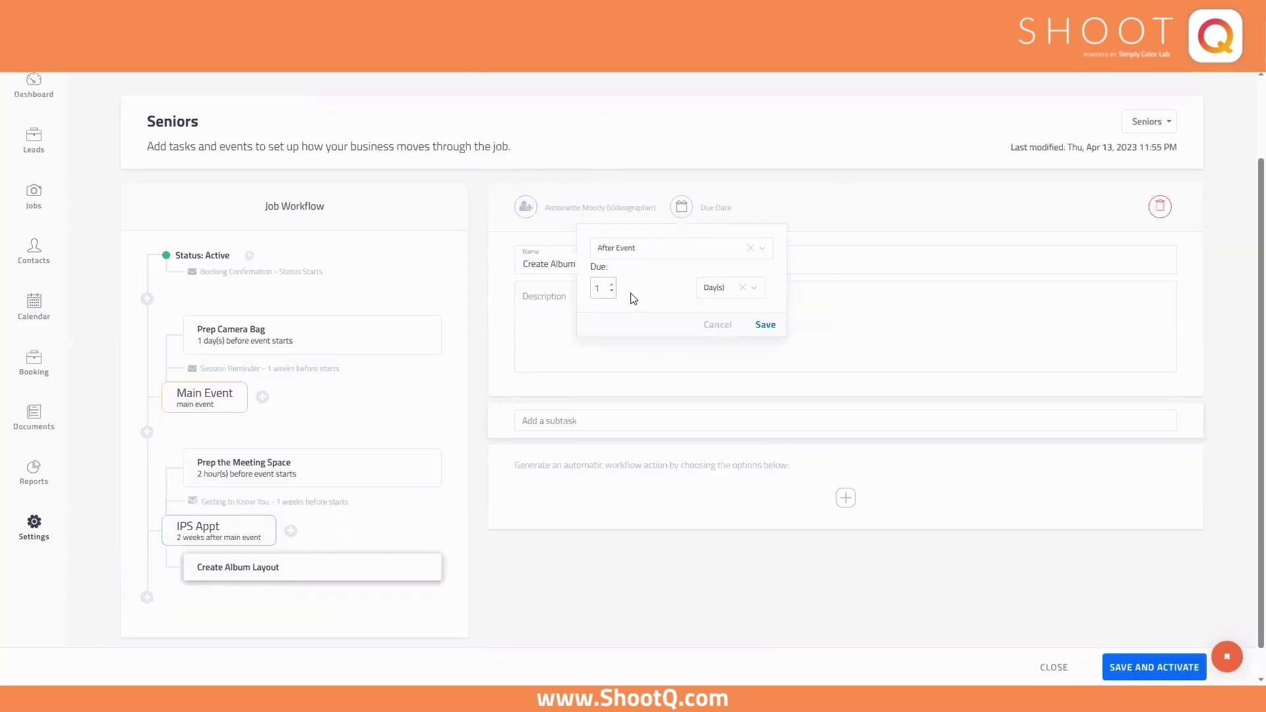
text(1)
click(716, 288)
click(730, 374)
click(765, 326)
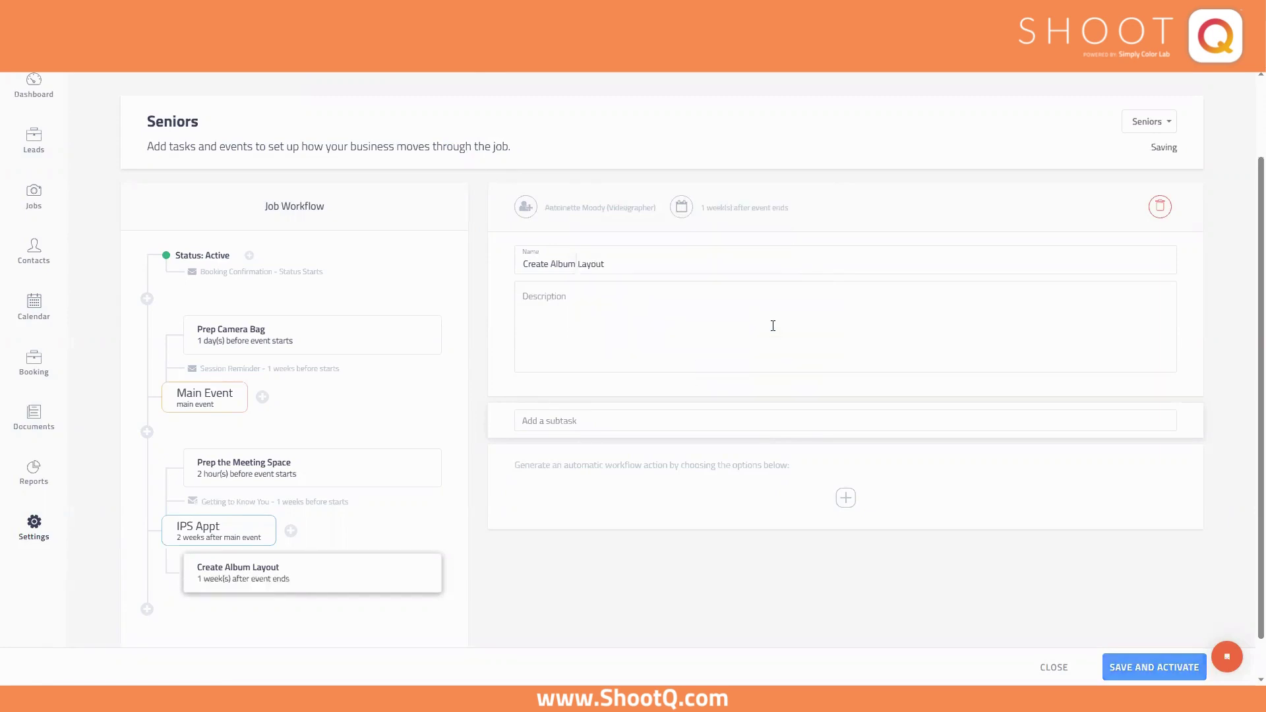